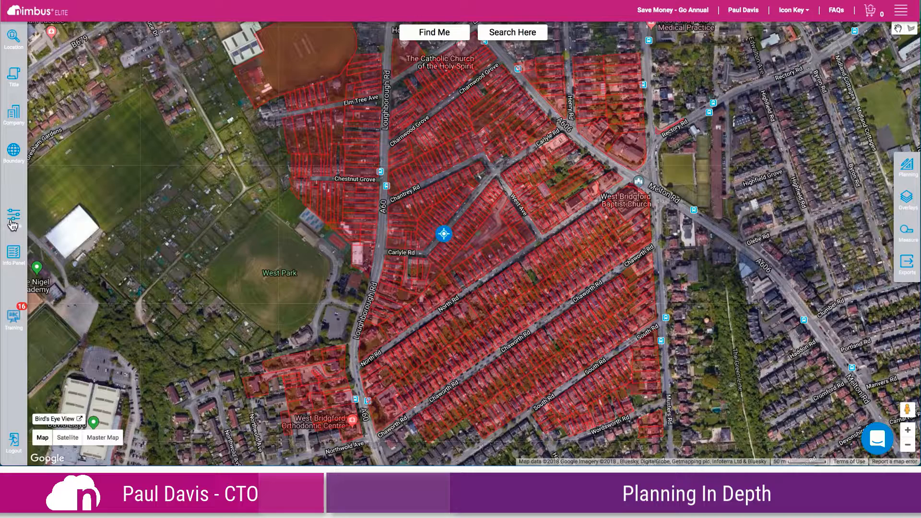
Filter the map to display planning applications dated from 25/10/2012 and update the results
left_click(13, 223)
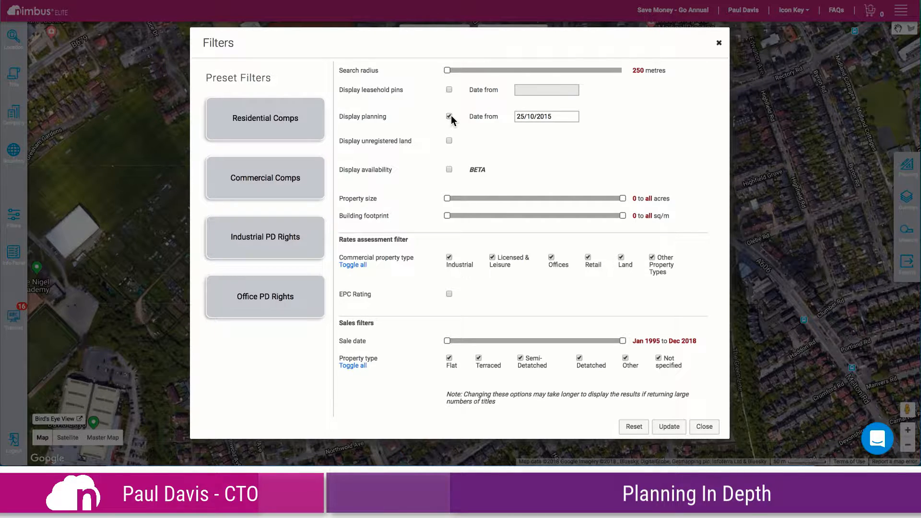
left_click(555, 117)
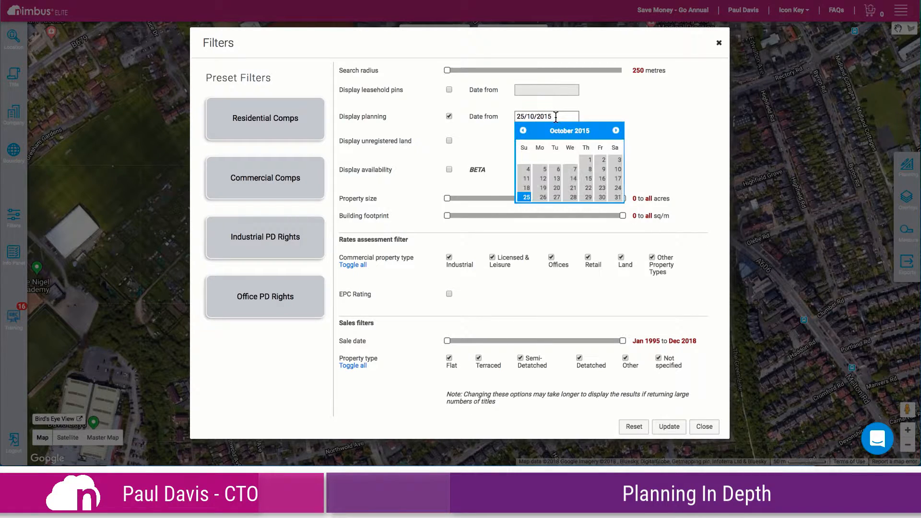
key("BackSpace")
type("2")
left_click(626, 113)
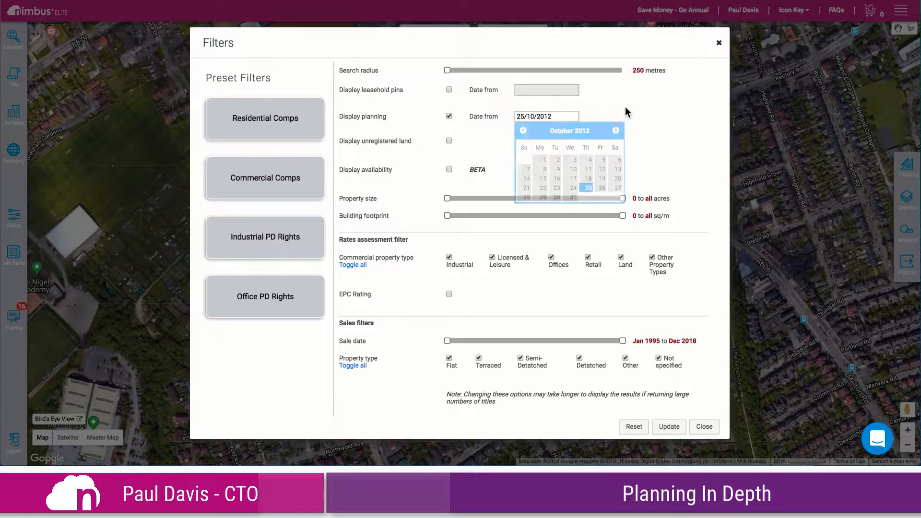
left_click(671, 427)
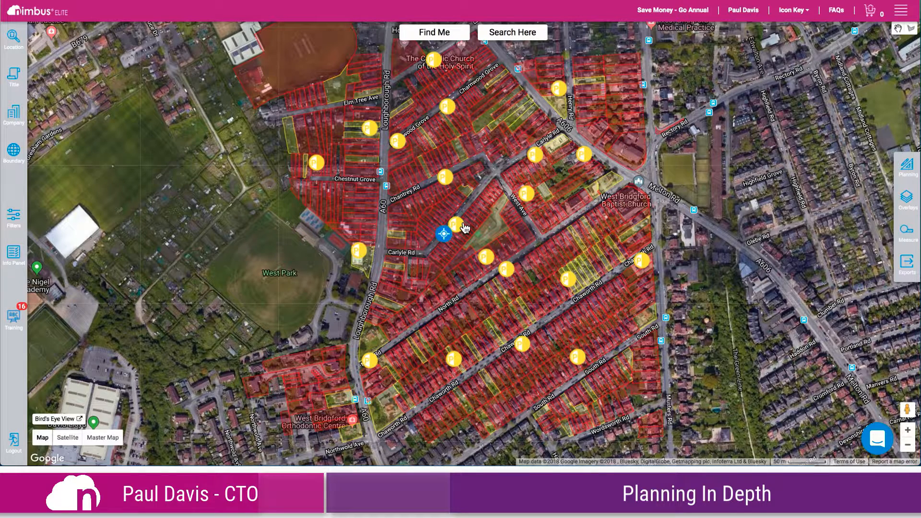
Check a planning marker near Carlyle Rd against the map's icon key and close the key
mouse_move(465, 228)
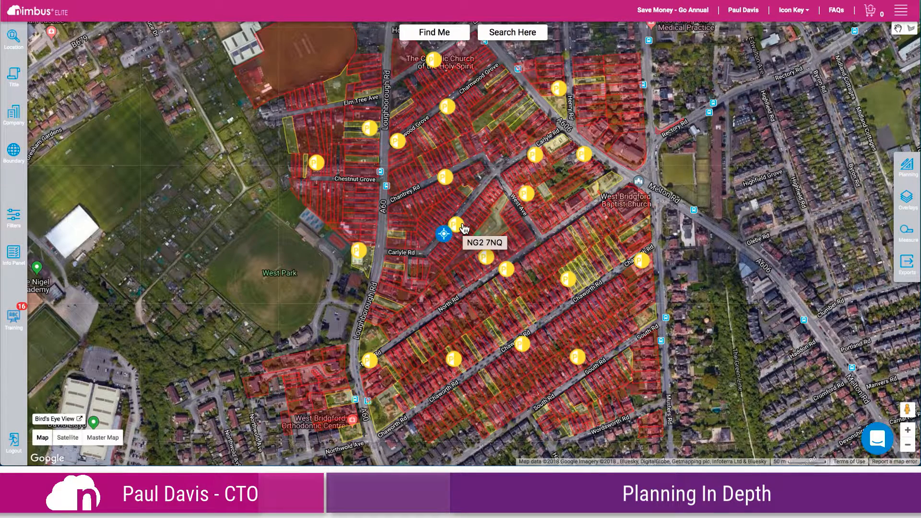
left_click(792, 10)
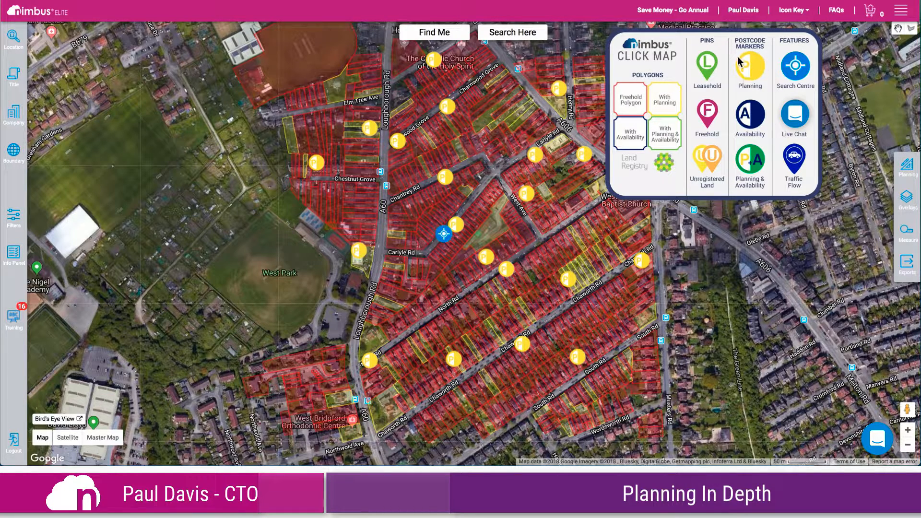
left_click(797, 14)
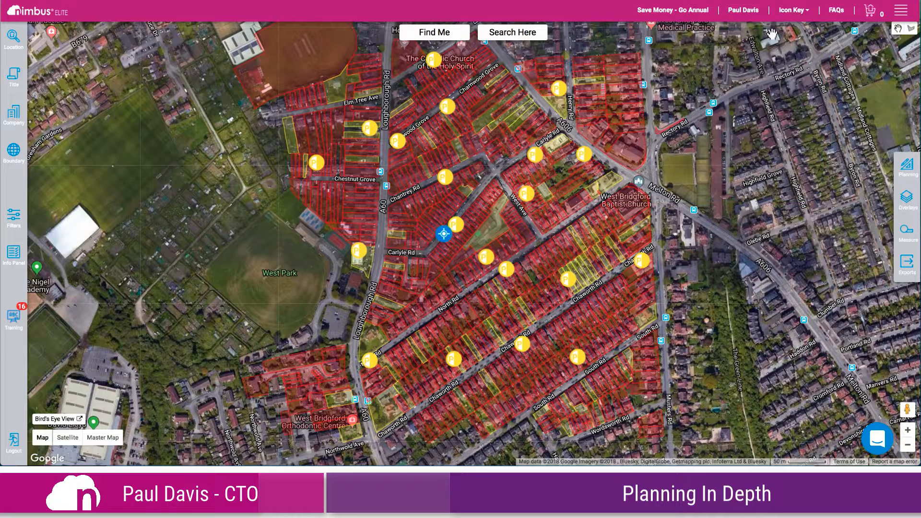
Open the property information for the large plot just west of West Ave and expand its planning history
left_click(497, 234)
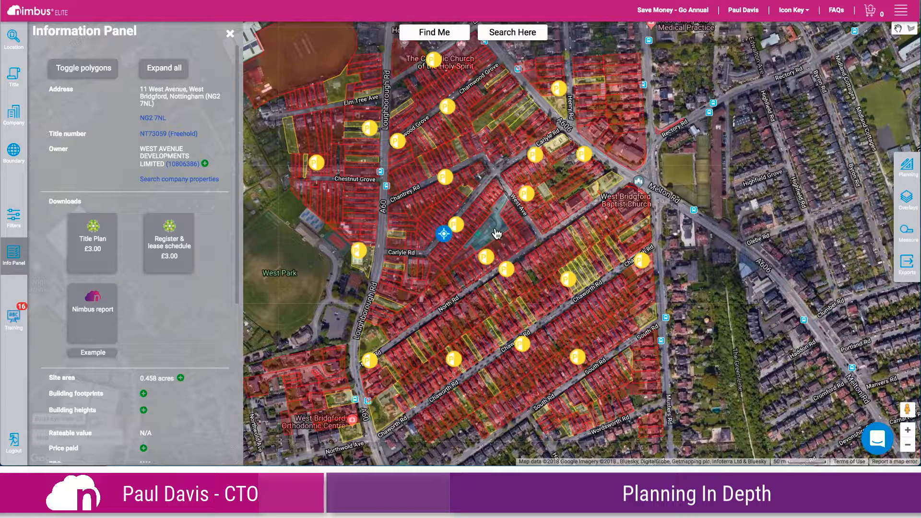
scroll(164, 315, "down", 1)
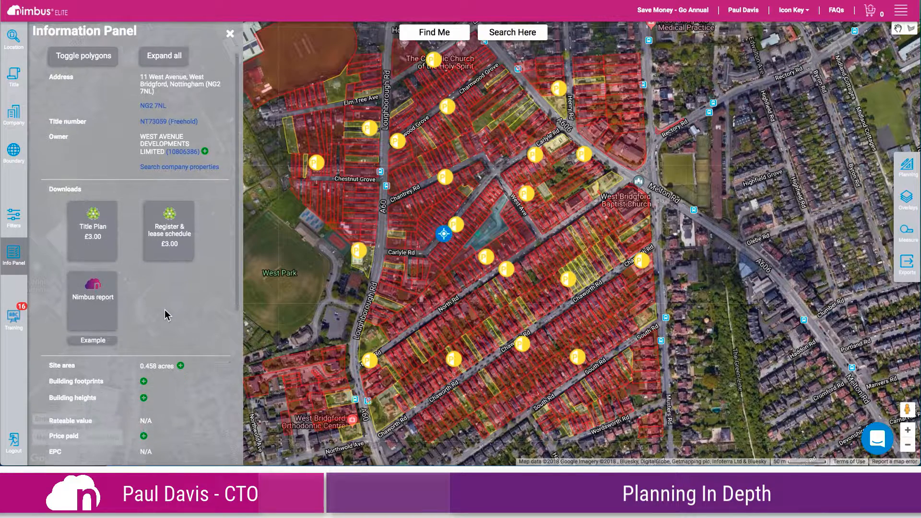
scroll(165, 315, "down", 5)
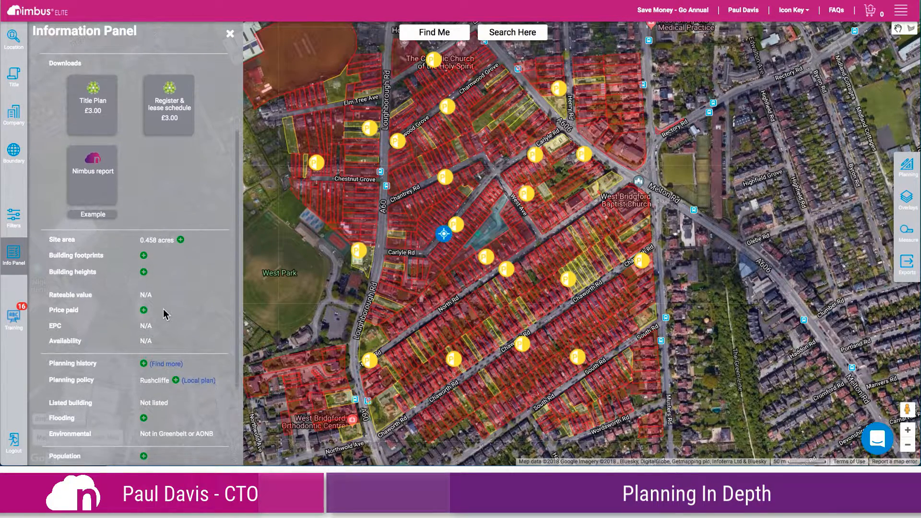
scroll(165, 315, "down", 2)
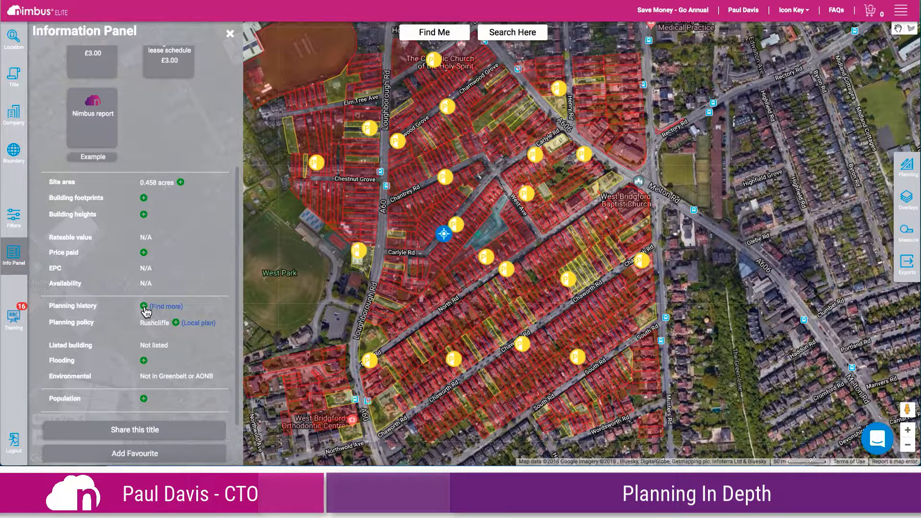
left_click(144, 307)
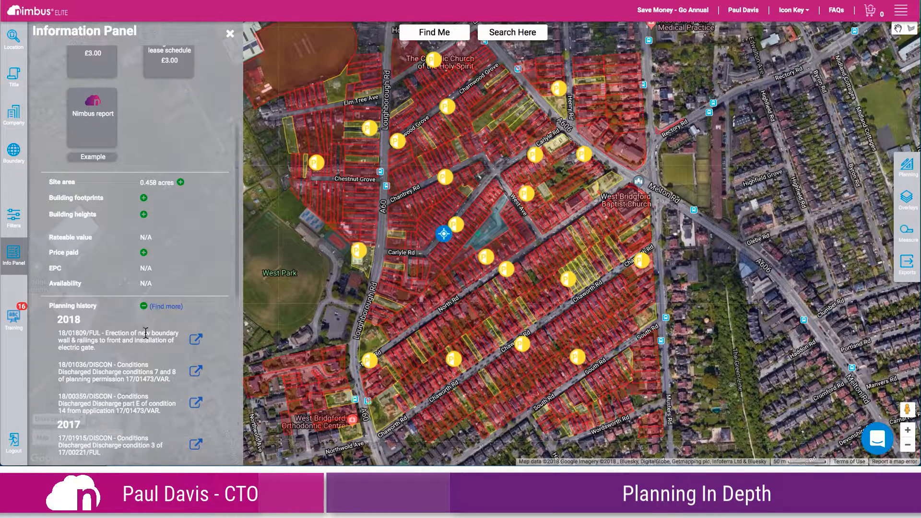
Open the council's record for the 2017 application 17/00221/FUL from the planning history and review its summary
scroll(147, 336, "down", 3)
scroll(147, 336, "down", 2)
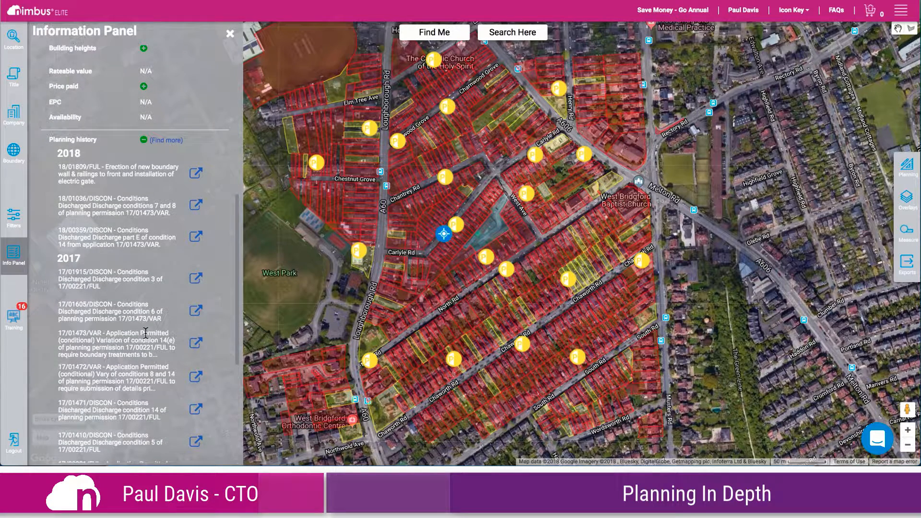
scroll(146, 333, "down", 2)
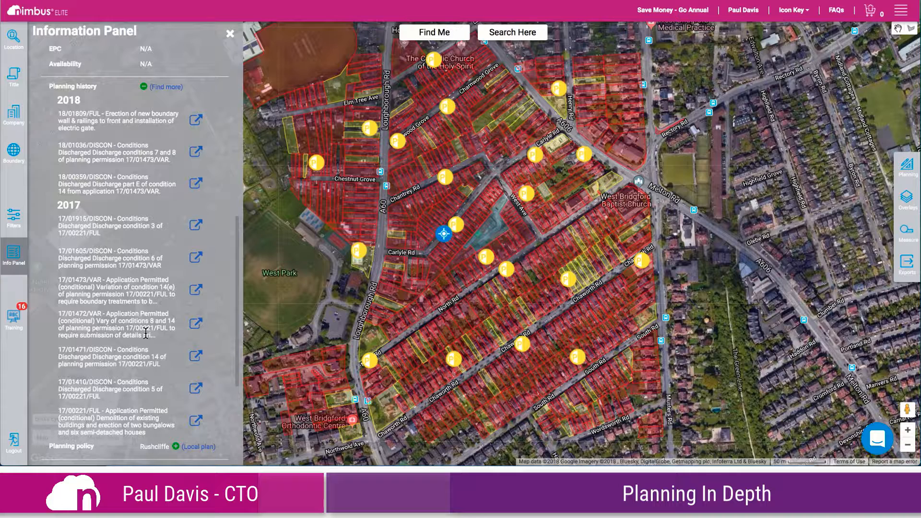
left_click(197, 420)
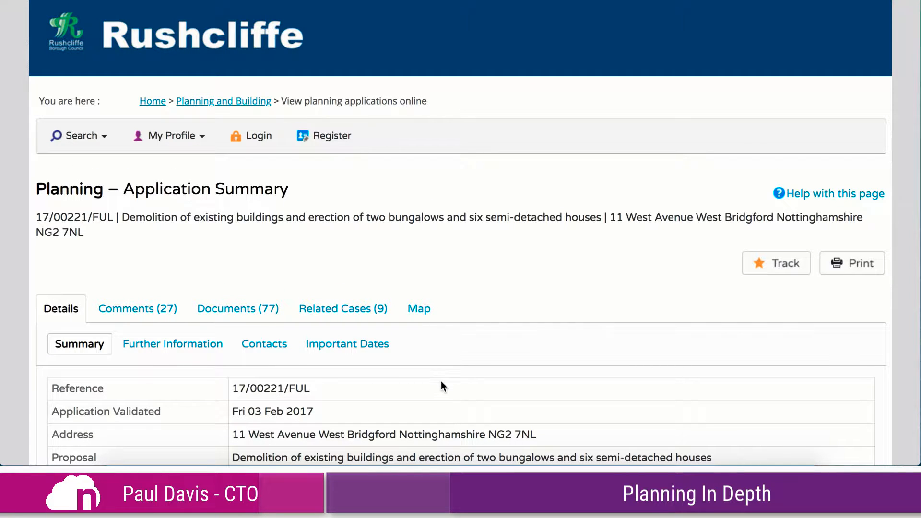
scroll(472, 378, "down", 3)
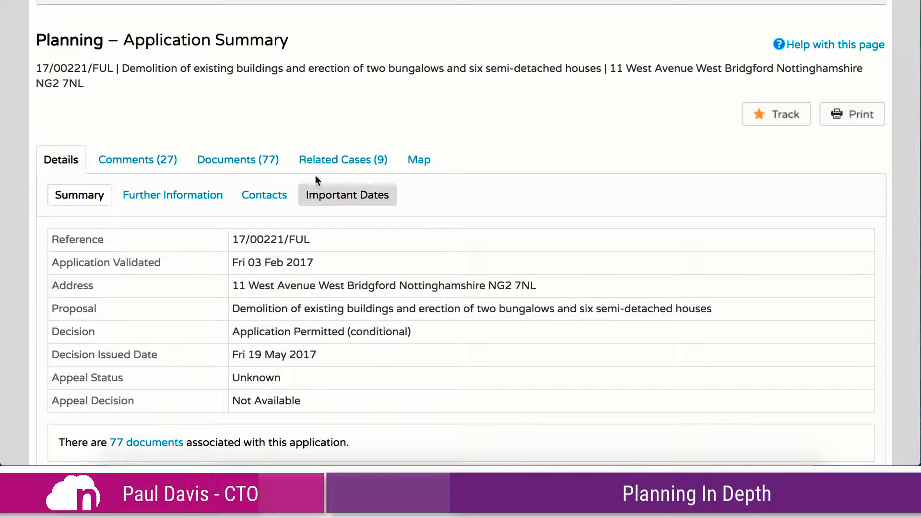
Examine the application's published documents, including correspondence, the decision notice, consultee comments, plans and neighbour responses
left_click(254, 165)
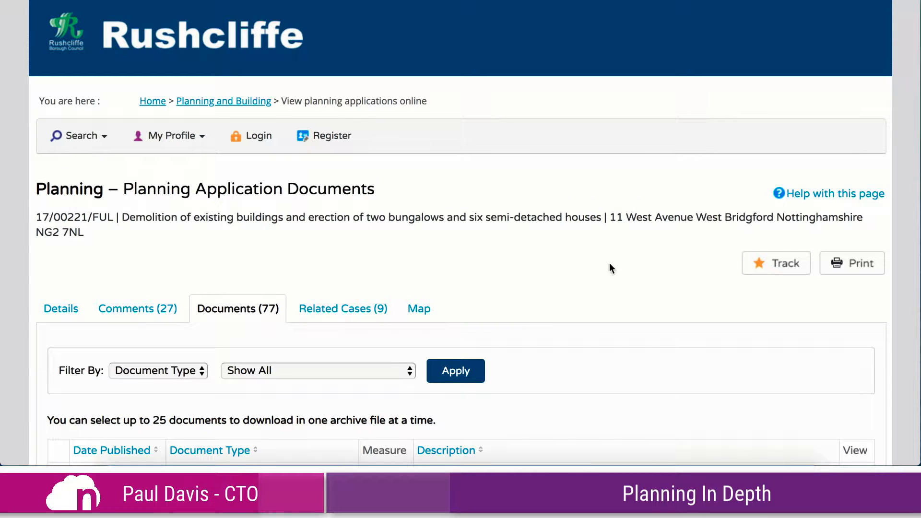
scroll(610, 269, "down", 3)
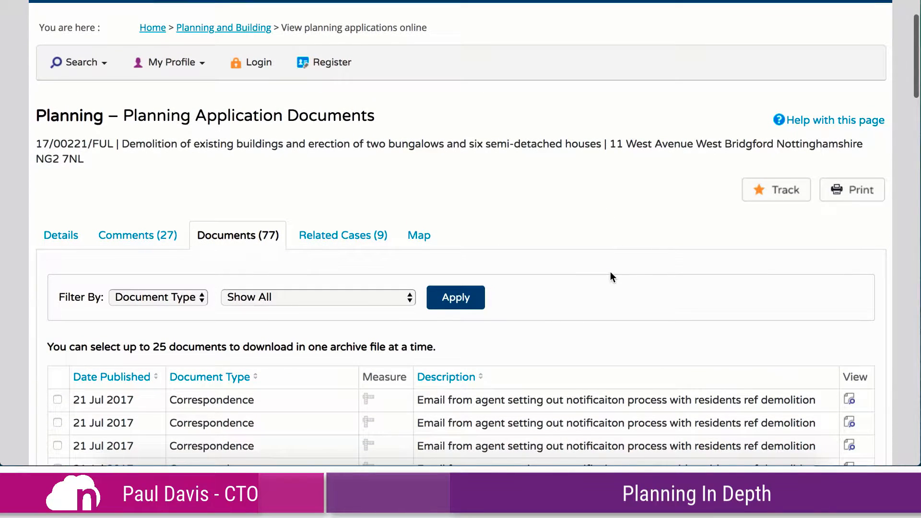
scroll(611, 272, "down", 5)
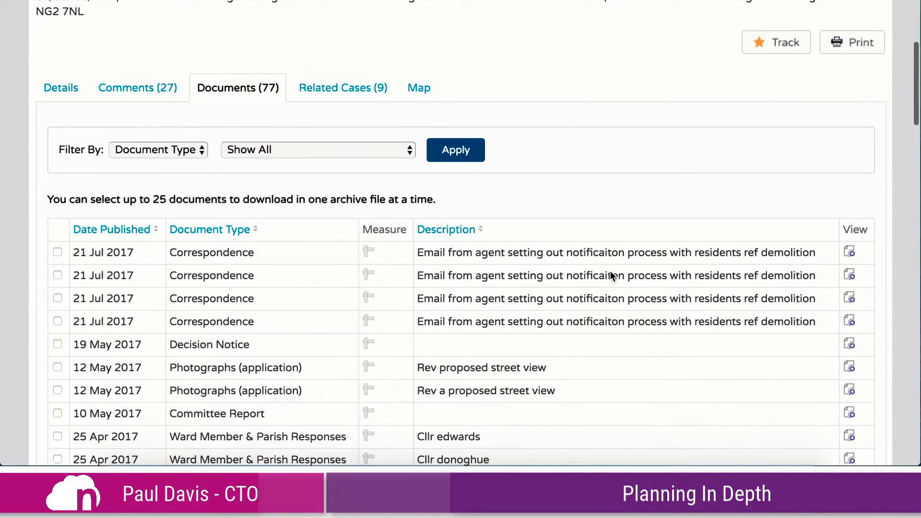
scroll(539, 262, "up", 7)
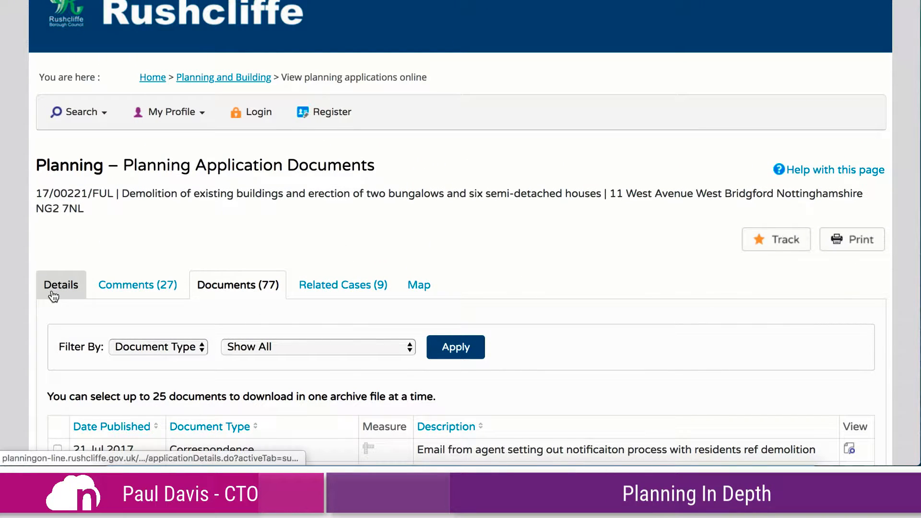
scroll(600, 281, "down", 1)
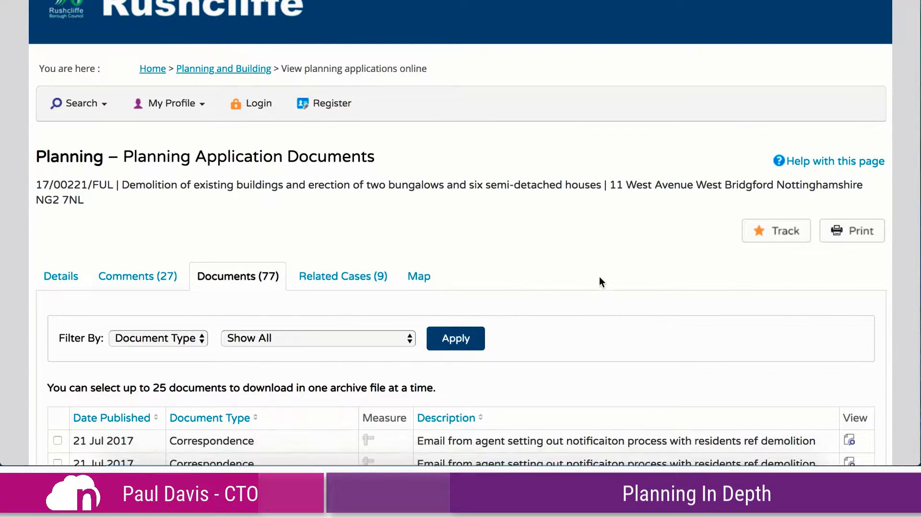
scroll(600, 278, "down", 9)
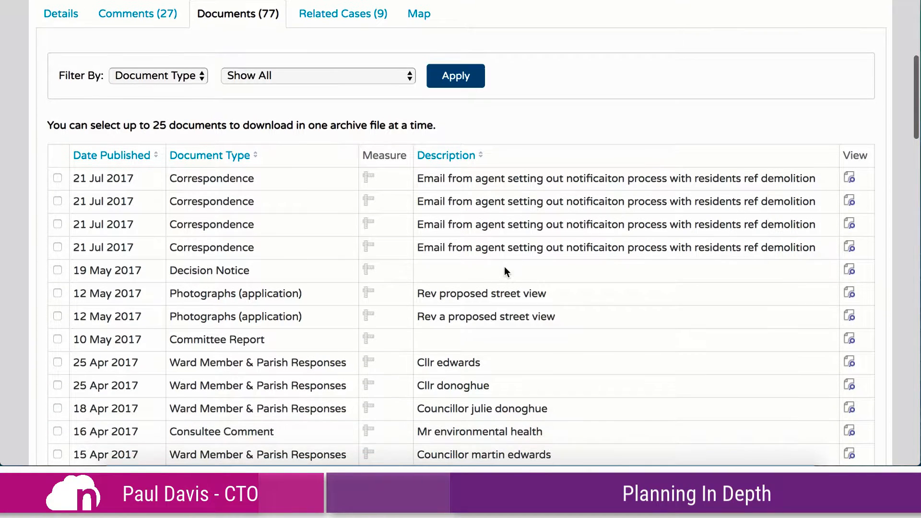
scroll(509, 366, "down", 1)
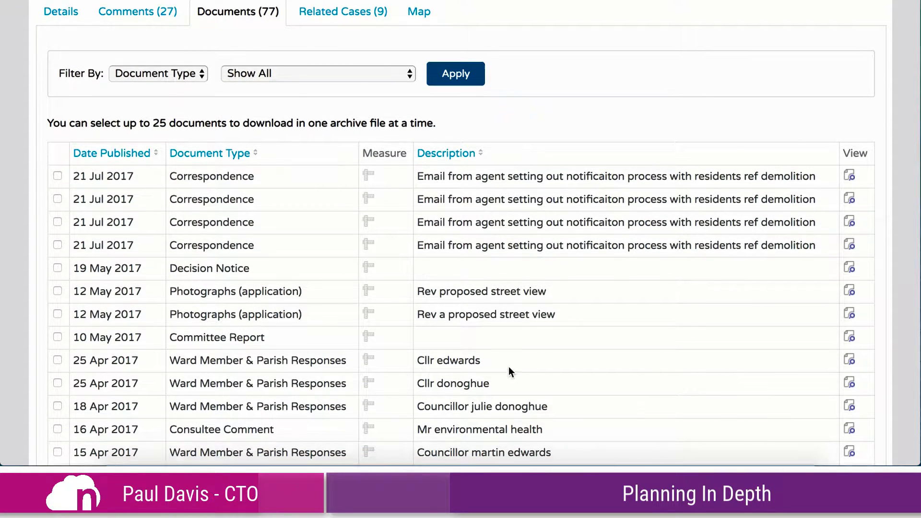
scroll(508, 367, "down", 6)
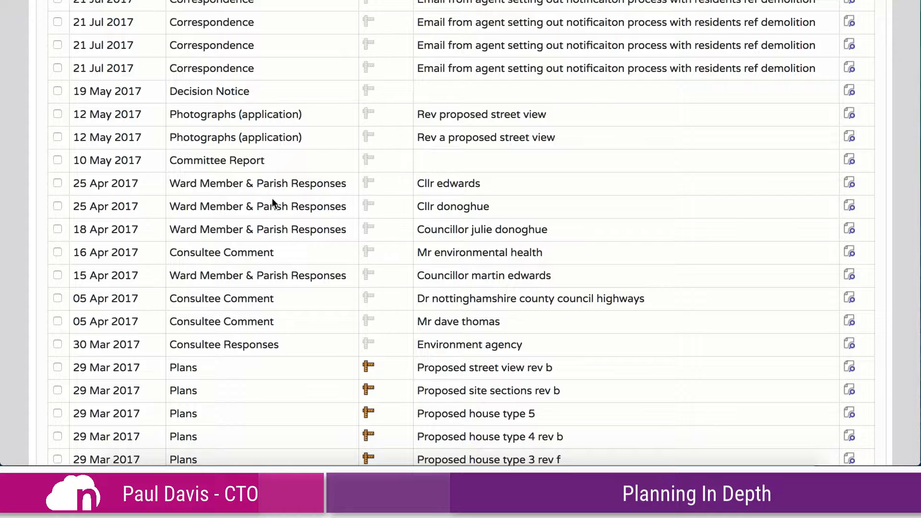
scroll(288, 230, "down", 4)
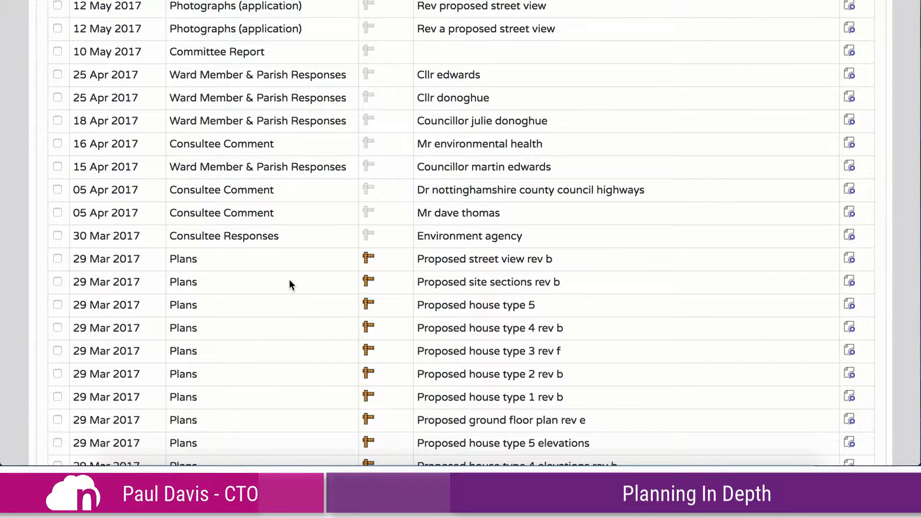
scroll(289, 280, "down", 6)
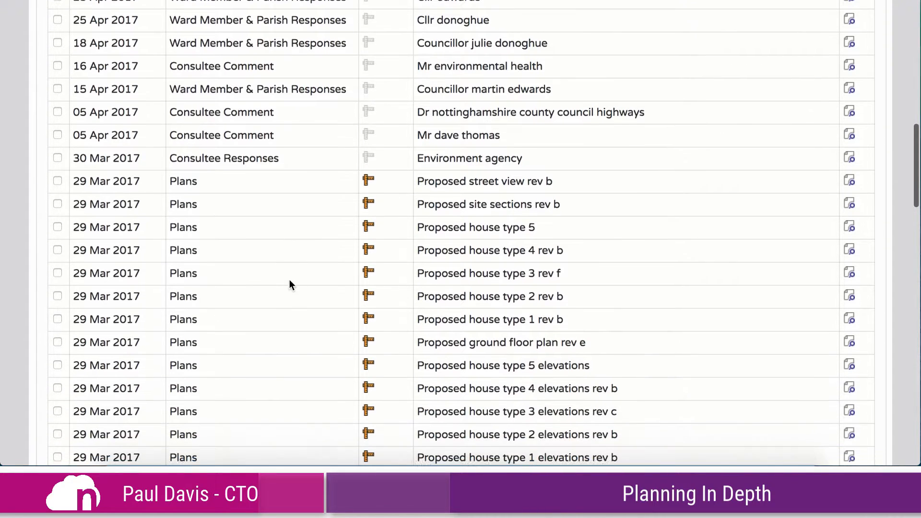
scroll(289, 280, "down", 1)
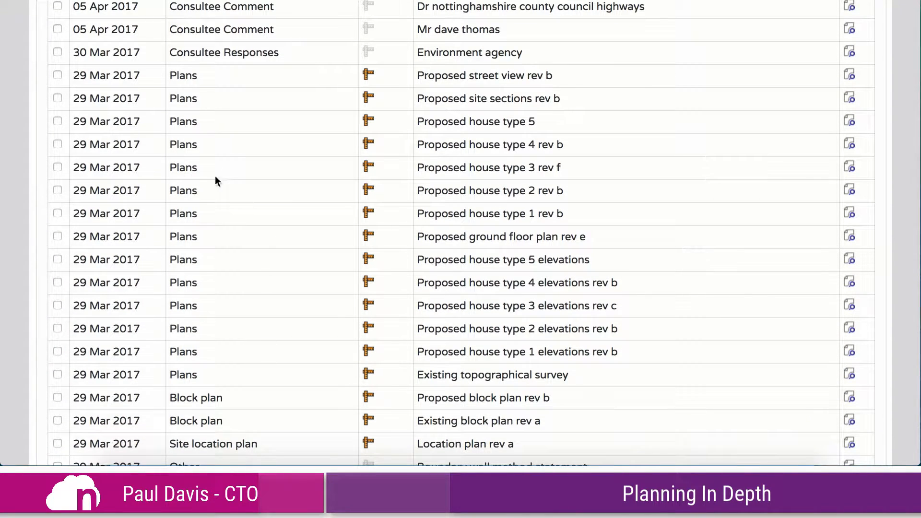
scroll(249, 402, "down", 4)
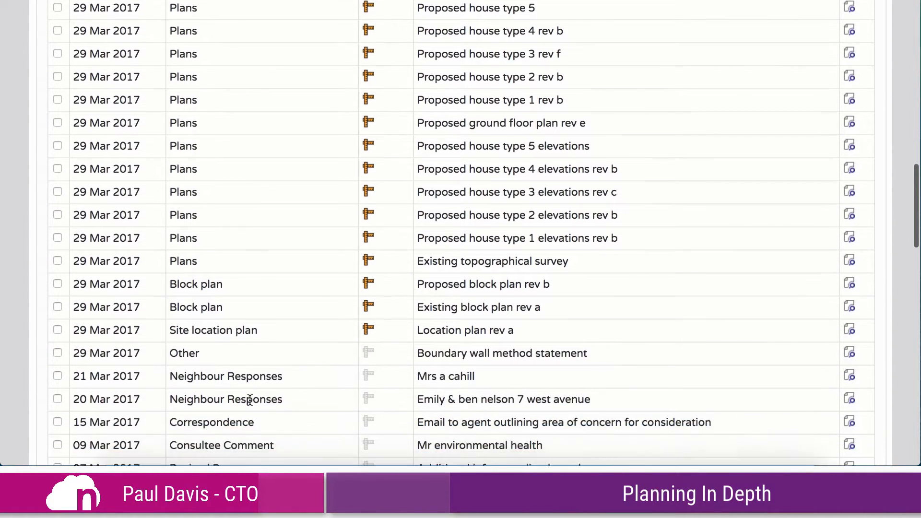
scroll(263, 394, "down", 4)
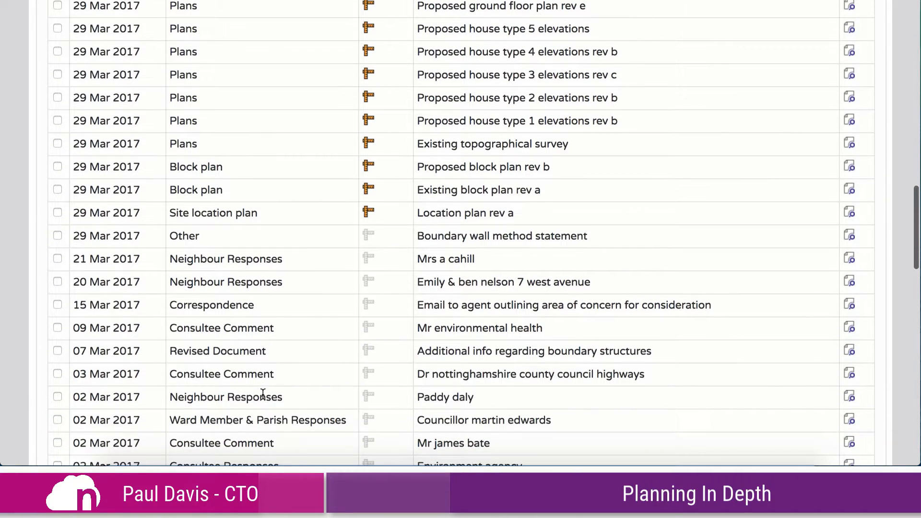
scroll(262, 397, "up", 10)
scroll(261, 396, "up", 15)
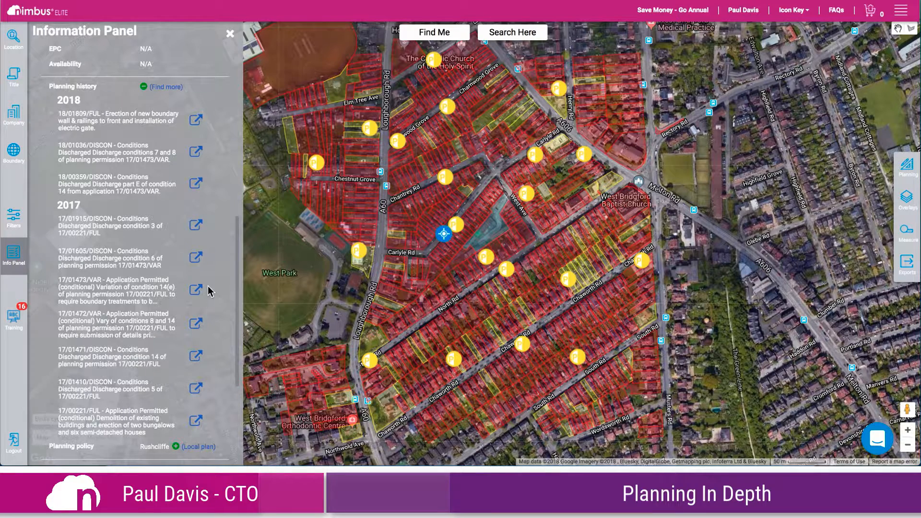
Set up a planning export in Nimbus for the Rushcliffe District authority with the key word residential
left_click(908, 267)
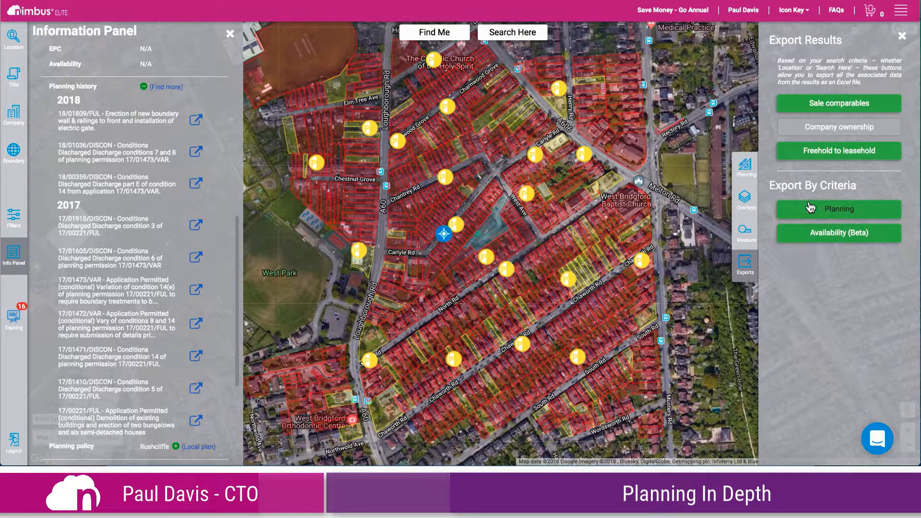
left_click(841, 210)
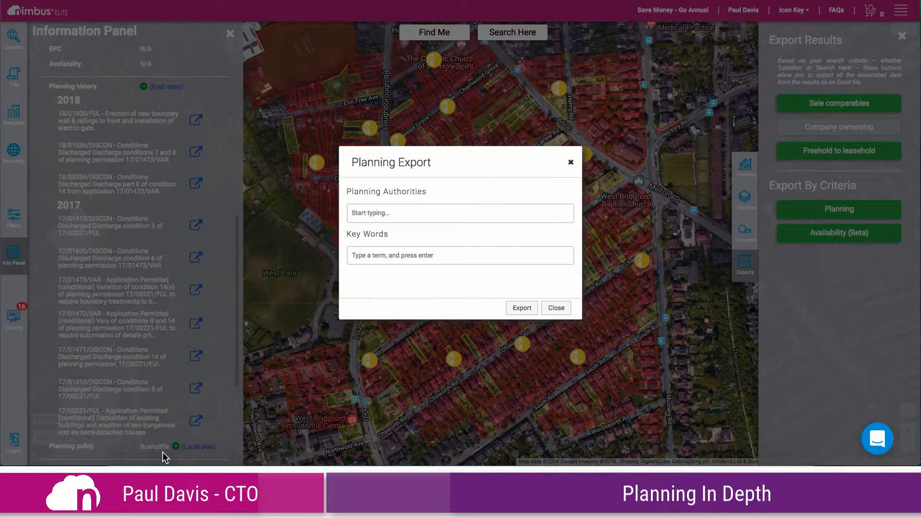
left_click(438, 214)
type("rushc")
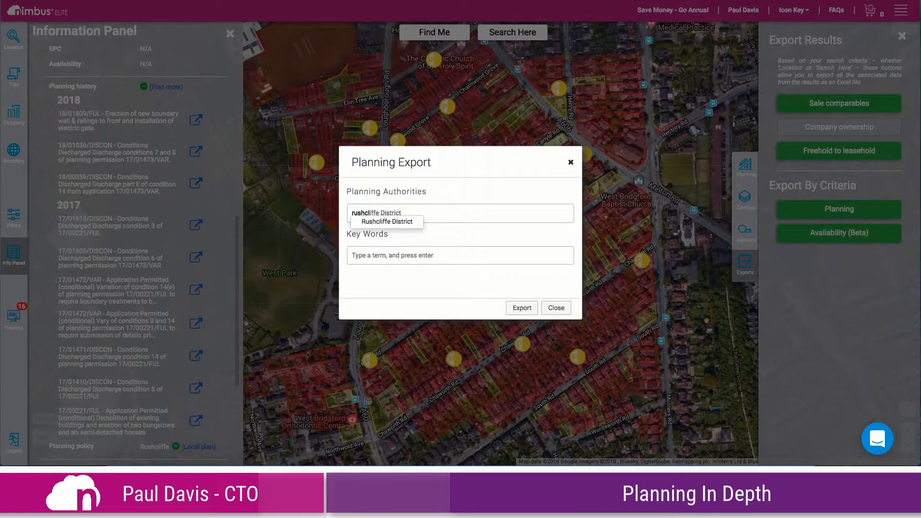
key("Return")
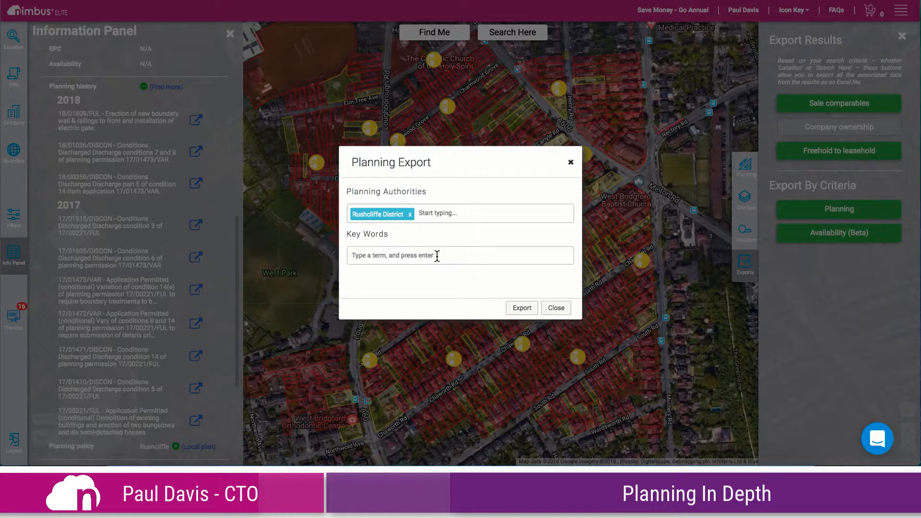
type("residential")
key("Return")
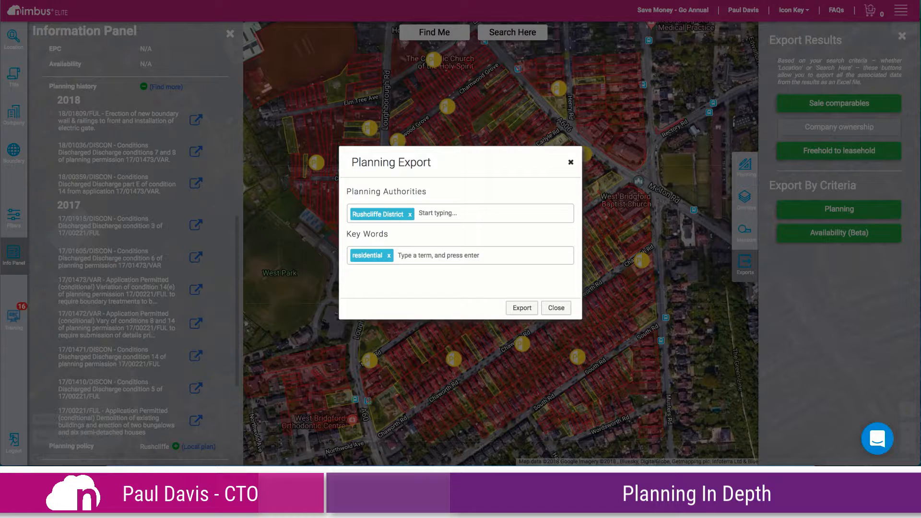
Add the key words flats, house, bungalows and dwellings to the planning export
type("flats")
key("Return")
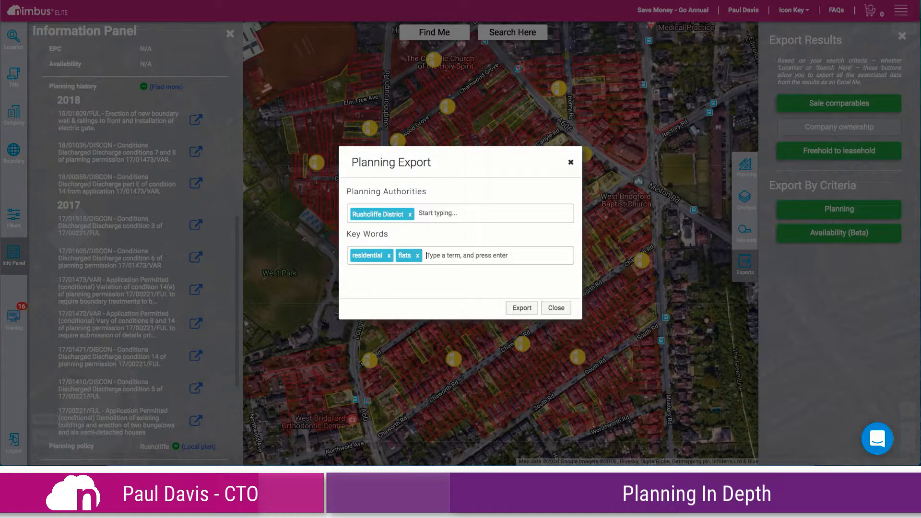
type("house")
key("Return")
type("bungalo")
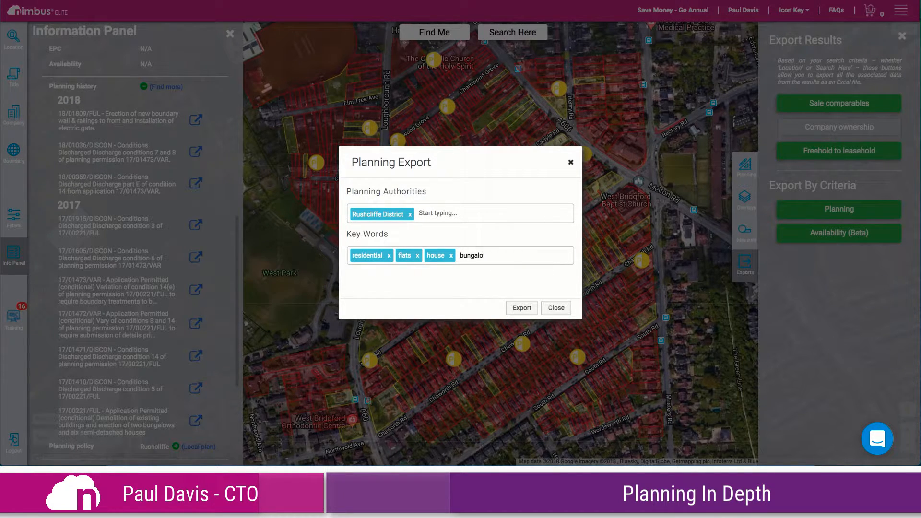
type("ws")
key("Return")
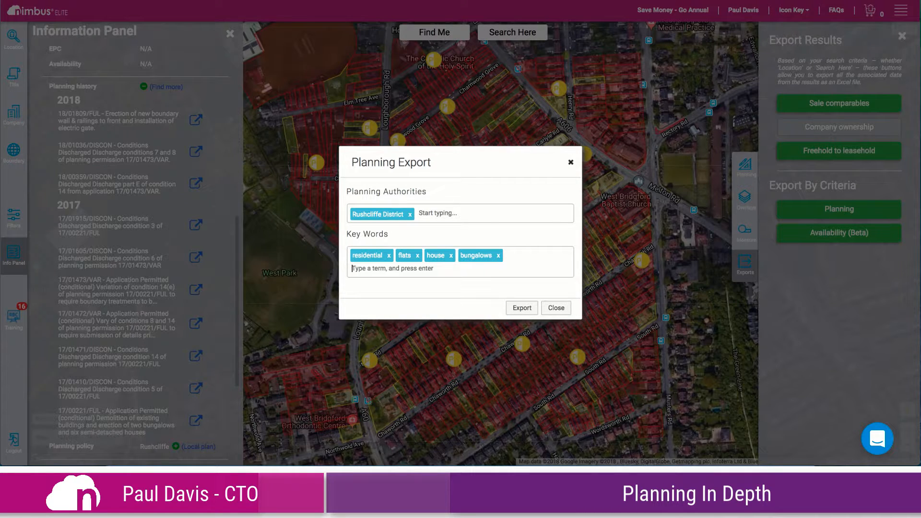
type("dwellings")
key("Return")
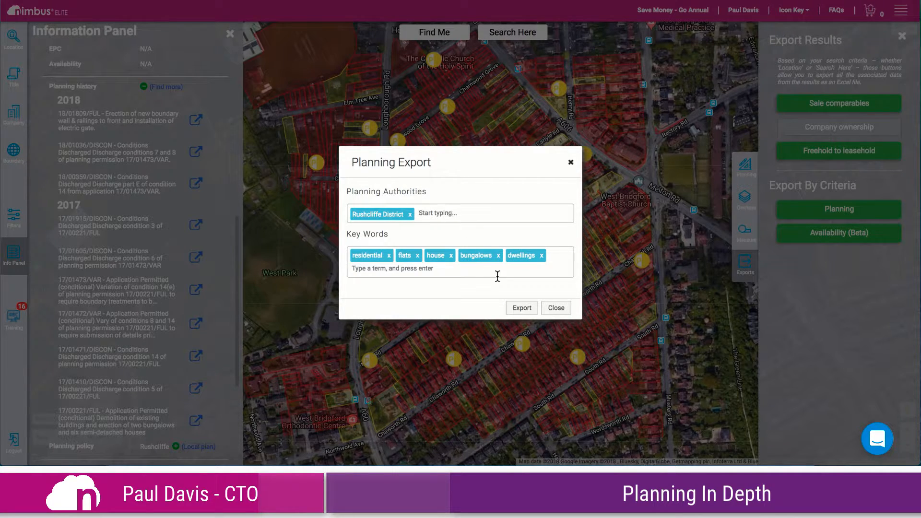
Run the planning export and open the downloaded Nimbus Maps spreadsheet in Excel, enlarging its window
left_click(521, 309)
left_click(525, 307)
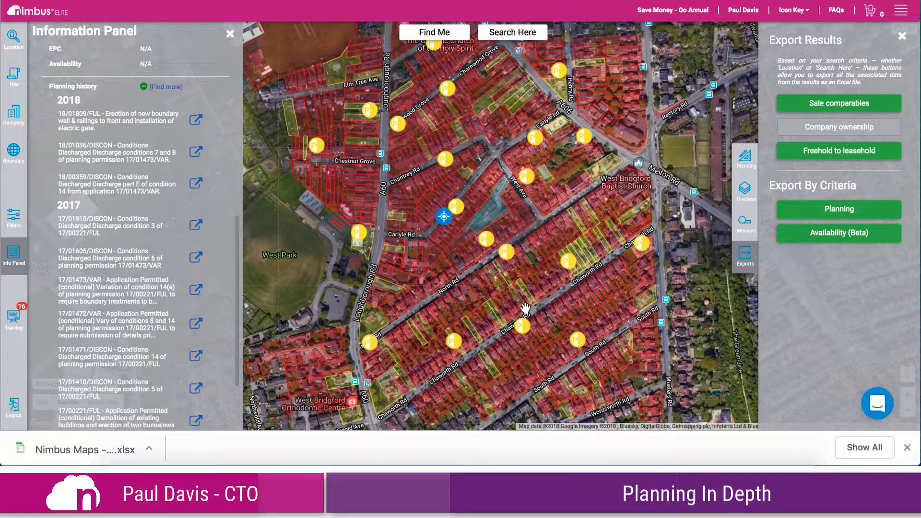
left_click(55, 454)
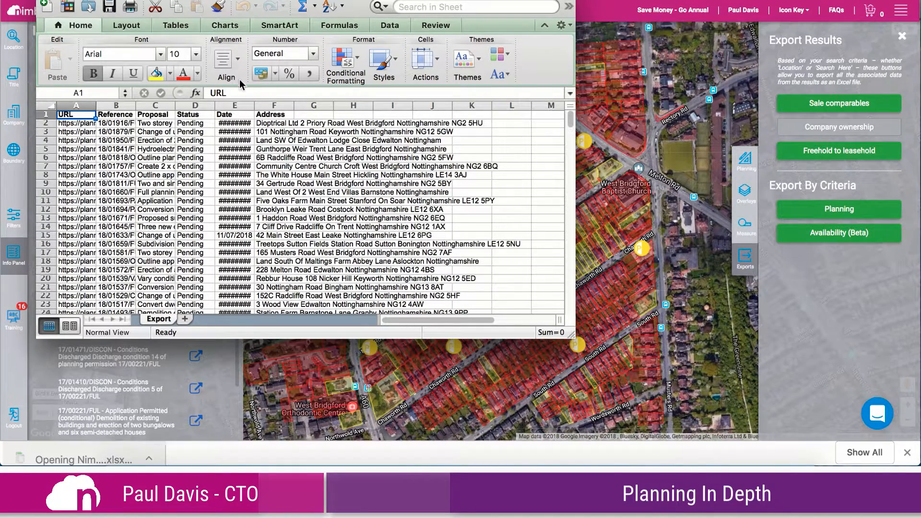
left_click_drag(281, 0, 254, 10)
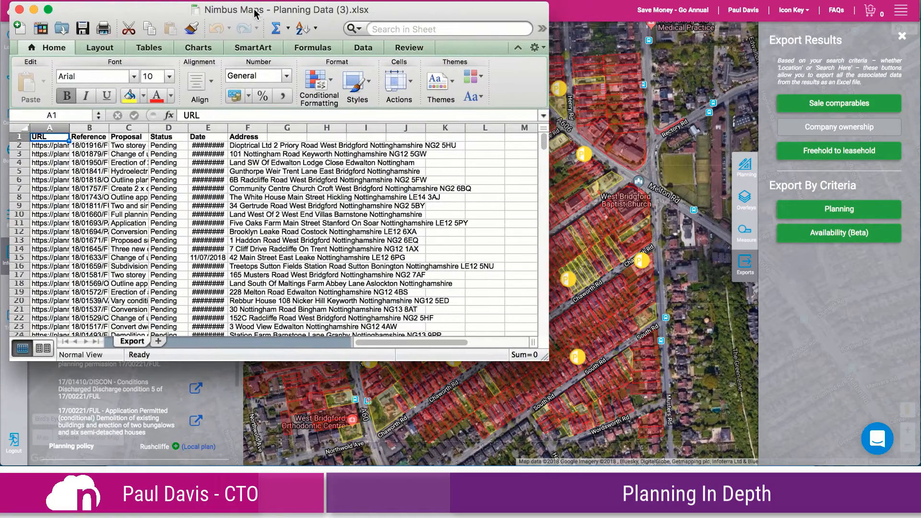
left_click_drag(664, 389, 905, 463)
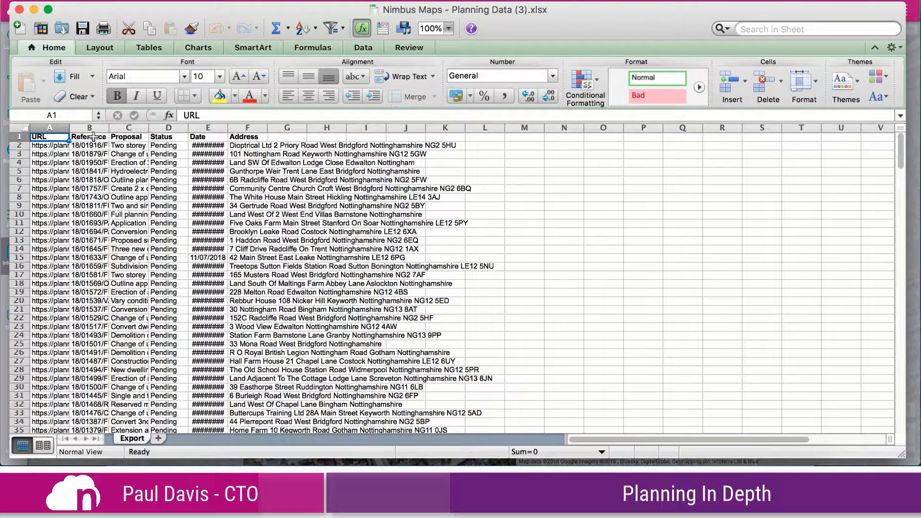
Widen the Proposal column and examine the first application's URL, reference and full proposal text in an expanded formula bar
key("Down")
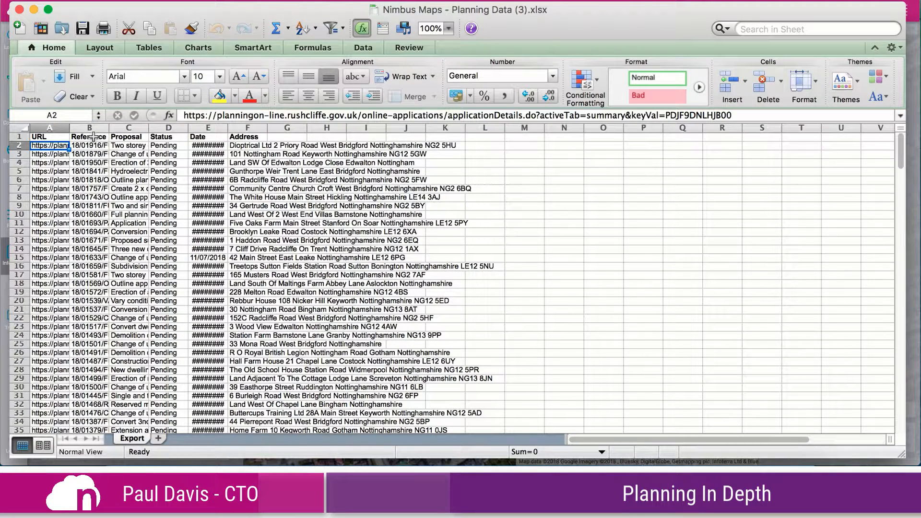
key("Right")
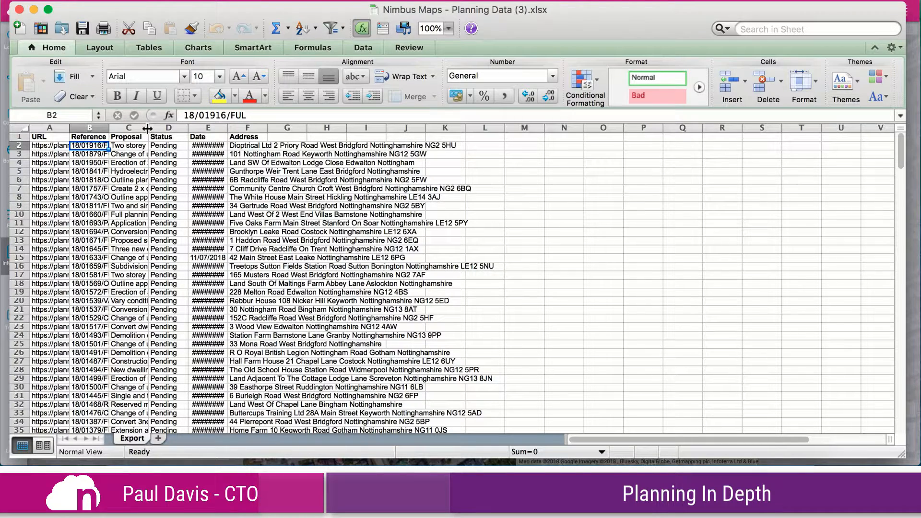
left_click_drag(148, 127, 636, 115)
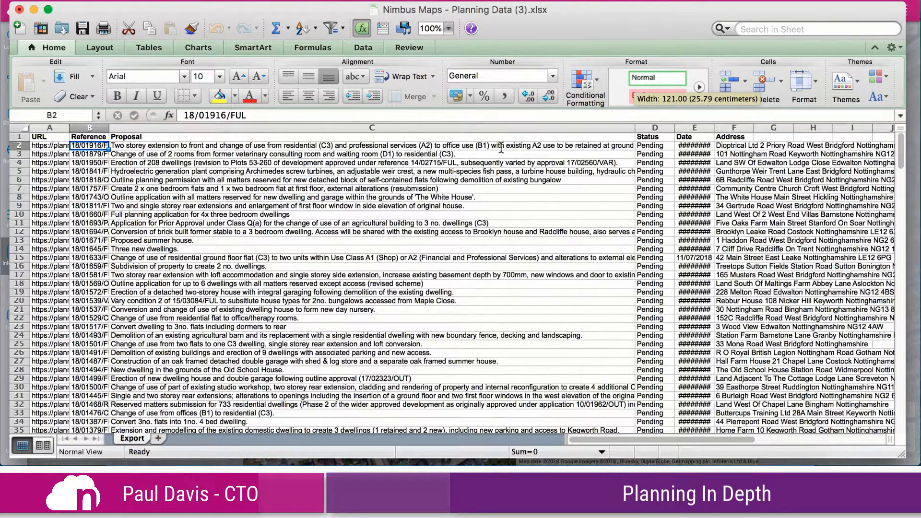
left_click(374, 147)
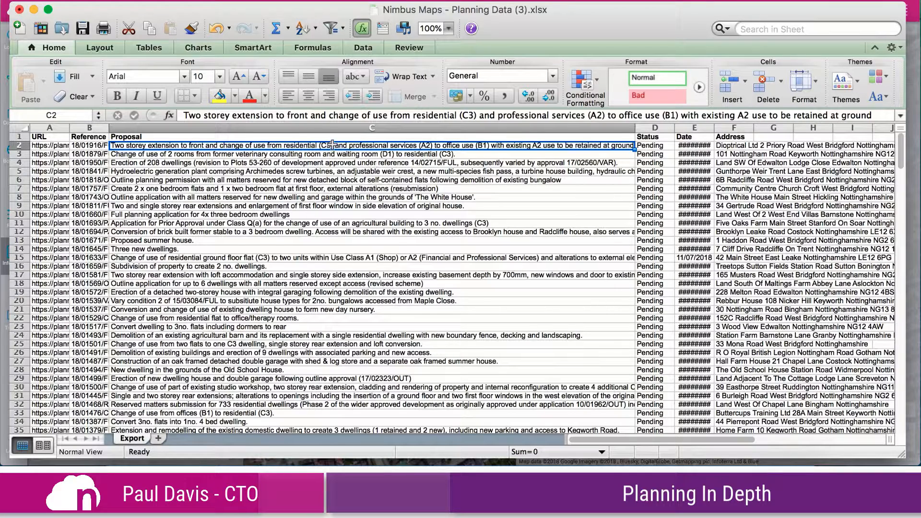
left_click_drag(330, 122, 330, 134)
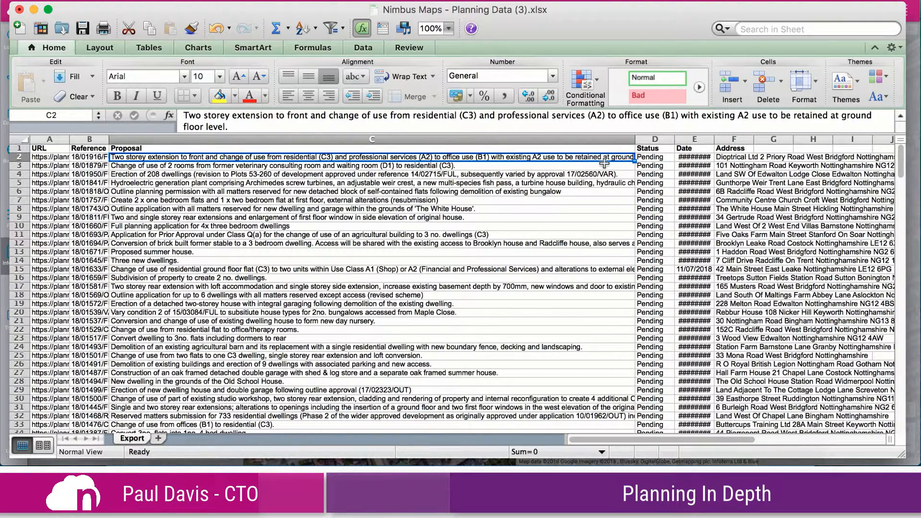
Widen the Date column to fit the full dates and check the first application's status and address
key("Right")
left_click_drag(718, 140, 723, 140)
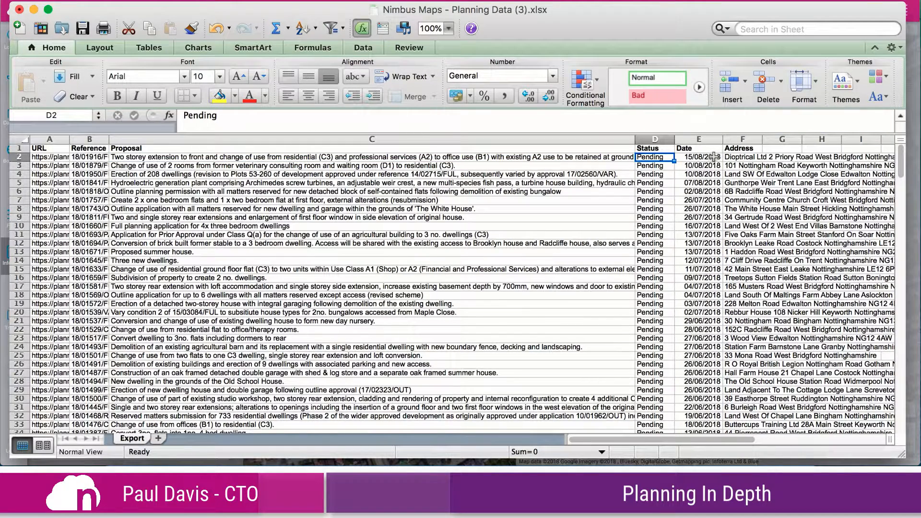
left_click(746, 158)
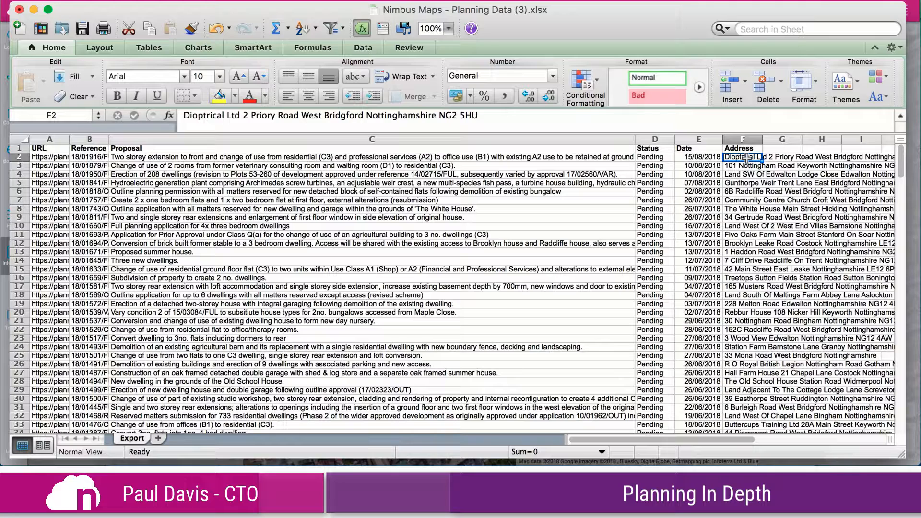
Add filters to the header row and filter the Proposal column for office
left_click(389, 150)
left_click(331, 28)
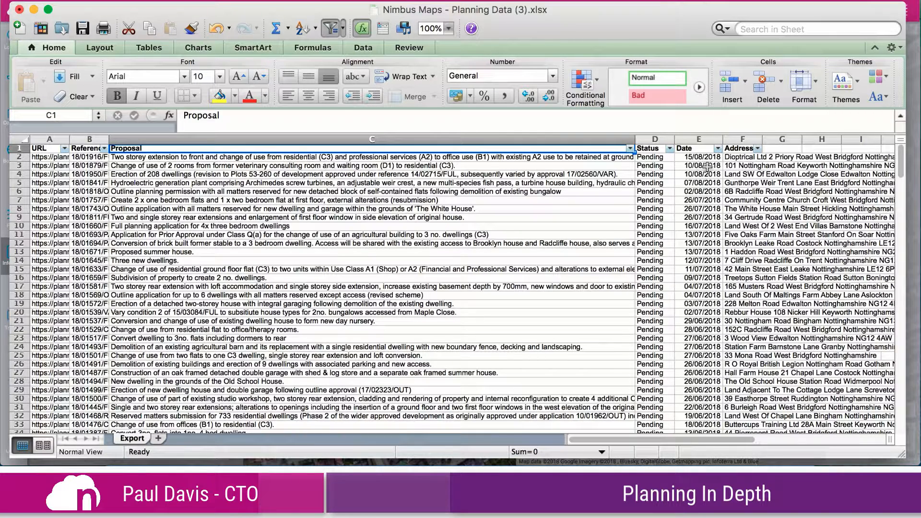
left_click(630, 149)
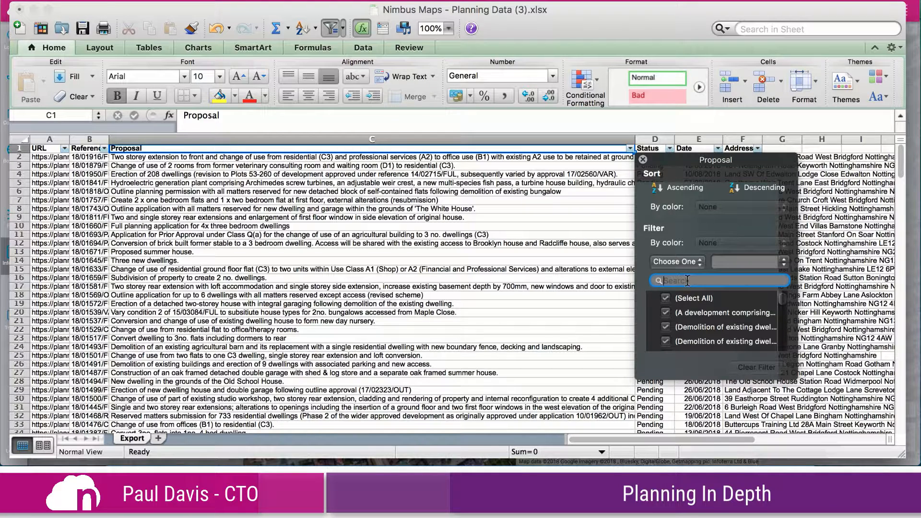
type("office")
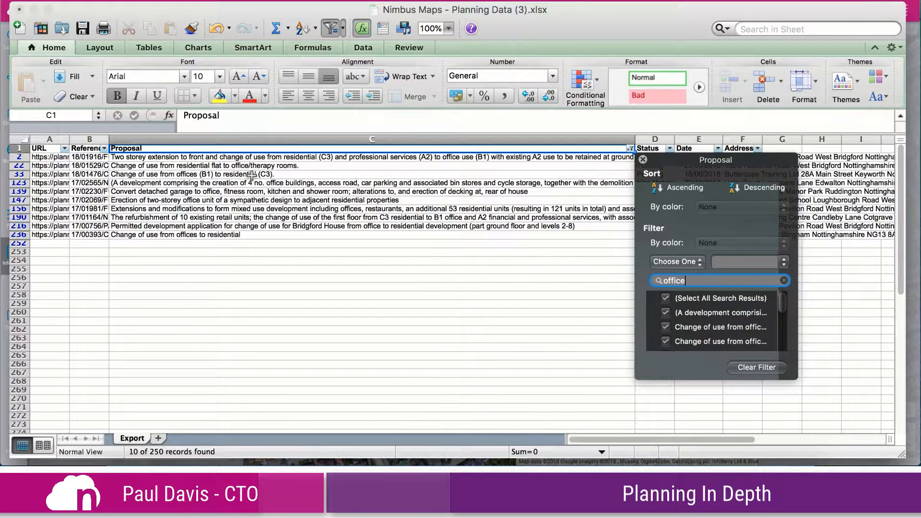
Replace the Proposal column's filter term with demolition
key("BackSpace")
key("BackSpace")
key("BackSpace")
key("BackSpace")
key("BackSpace")
key("BackSpace")
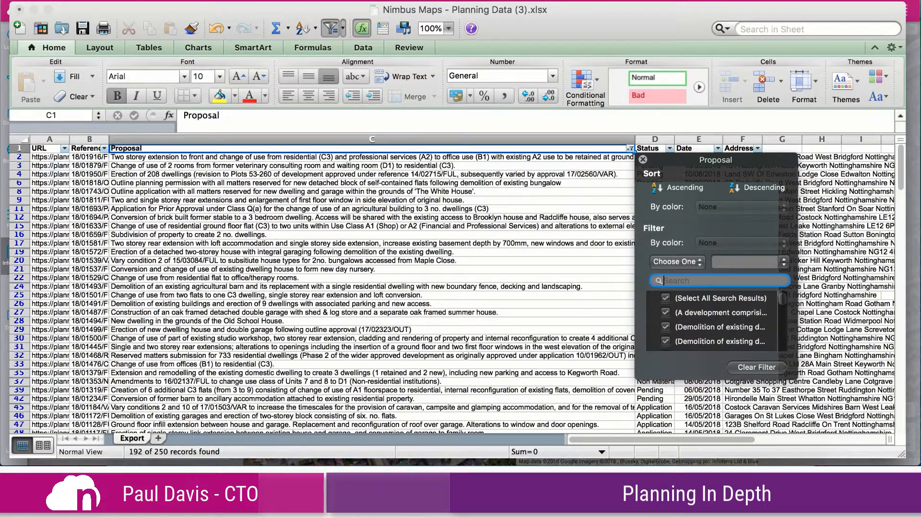
type("demol")
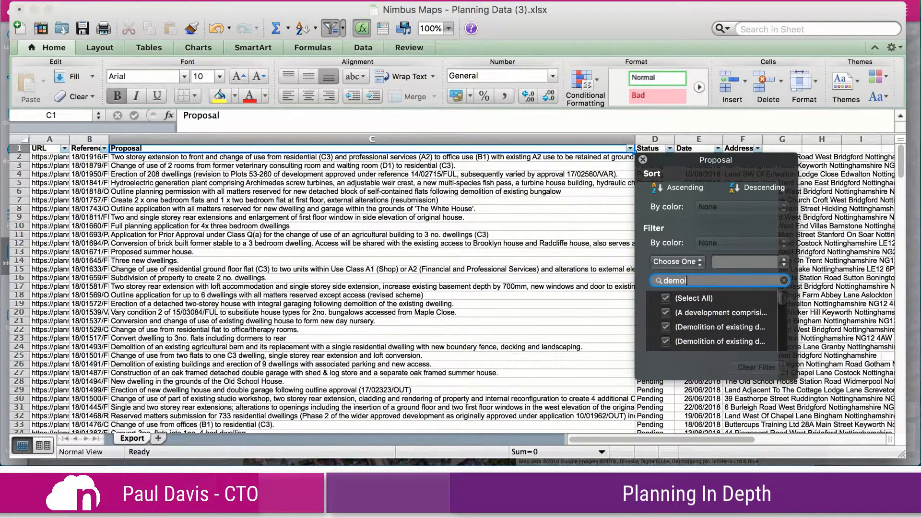
type("ition")
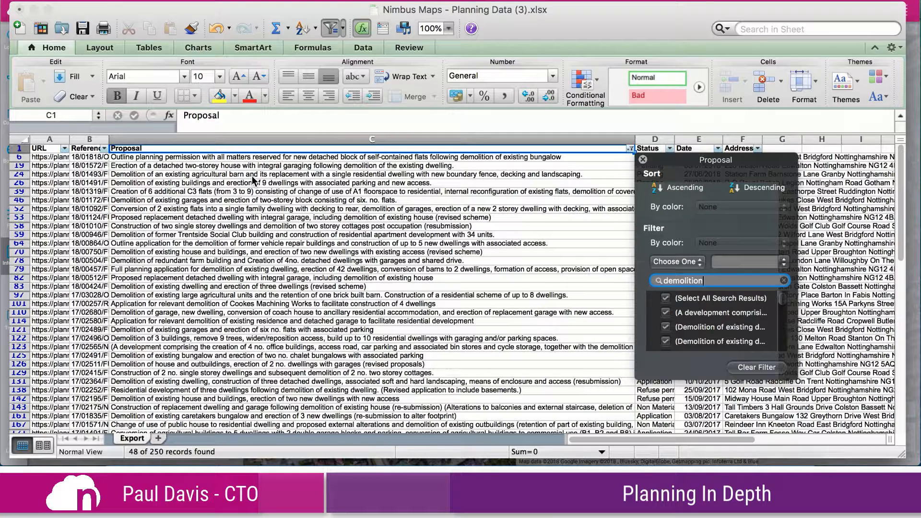
Clear the Proposal filter and filter the Address column for north road, consulting the Nimbus map for the street name
left_click(785, 282)
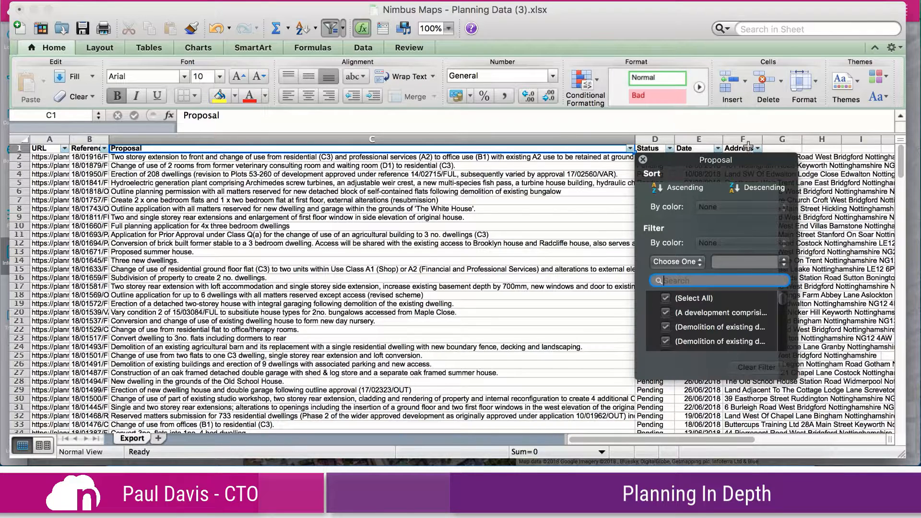
left_click(757, 148)
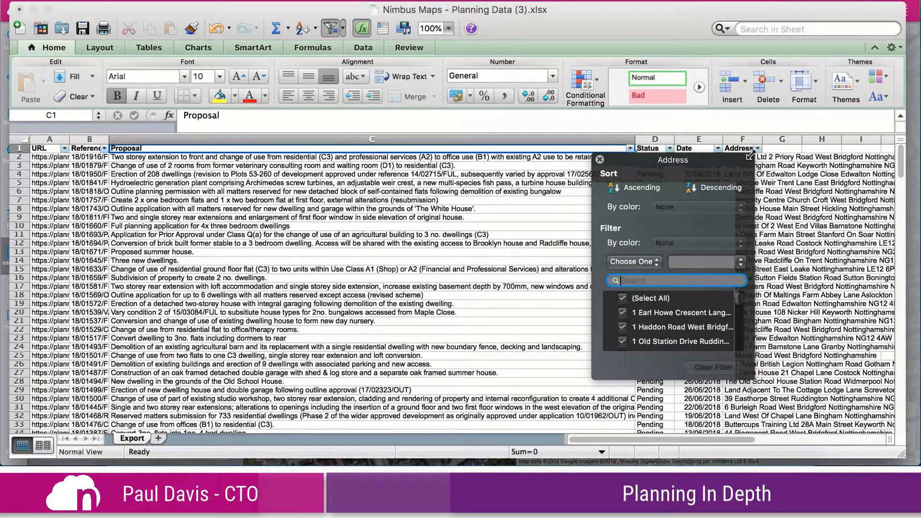
left_click(242, 479)
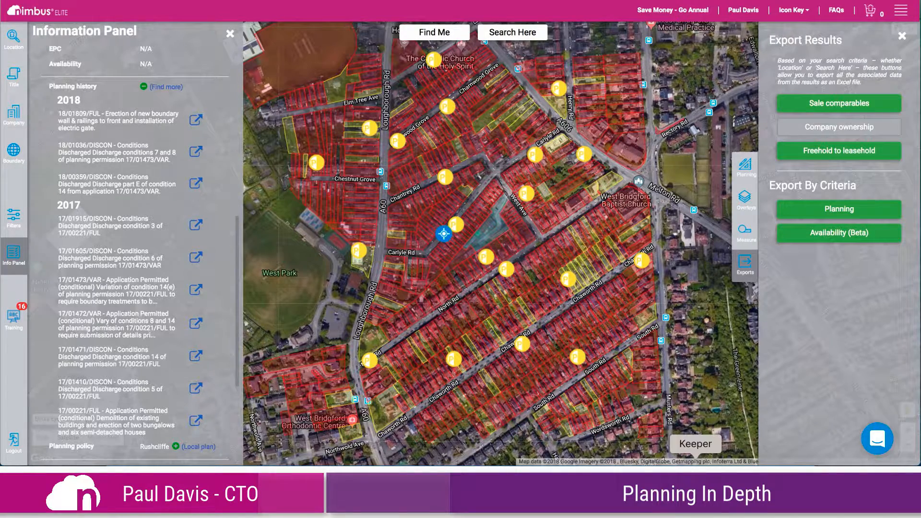
left_click(667, 480)
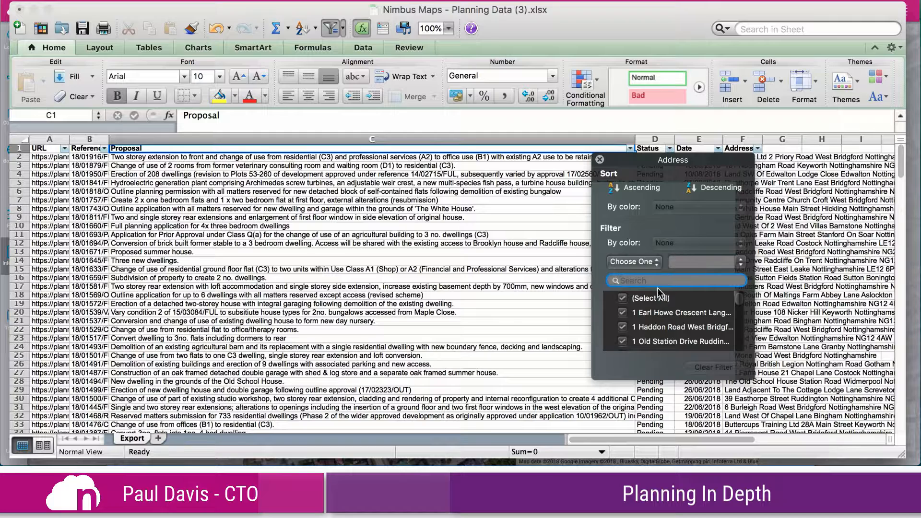
type("north road")
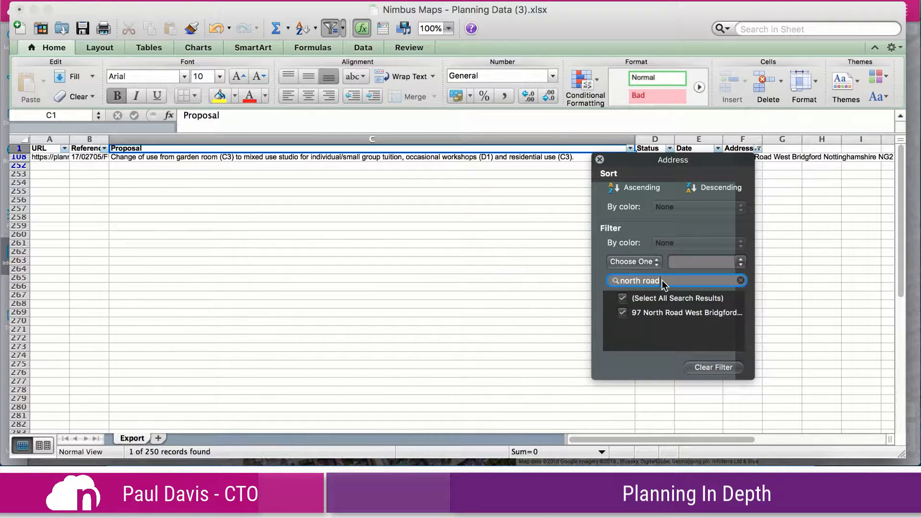
Review the filtered application's proposal and address alongside the Nimbus map, and close the spreadsheet without saving changes
left_click(522, 158)
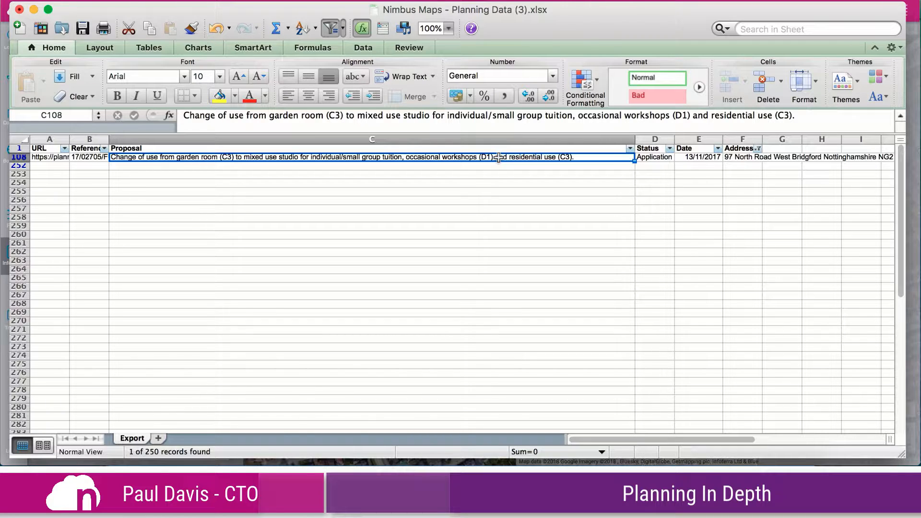
left_click(741, 157)
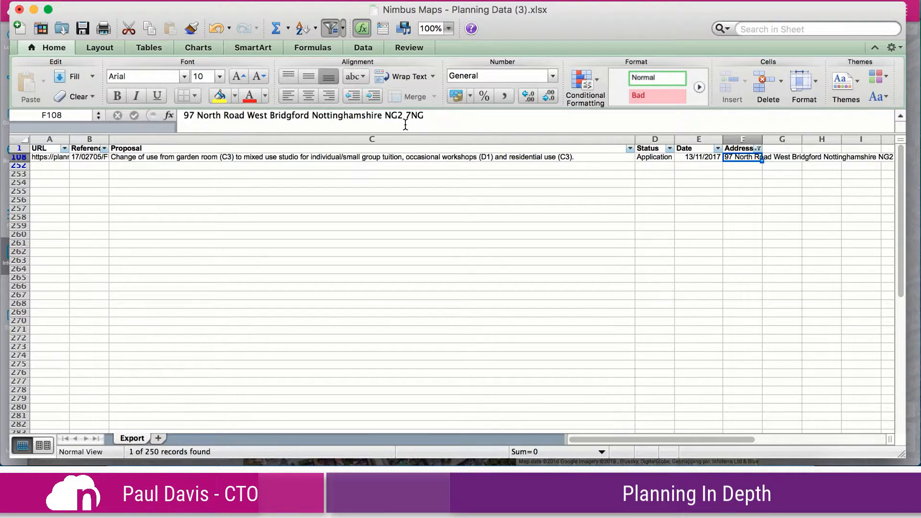
left_click(243, 482)
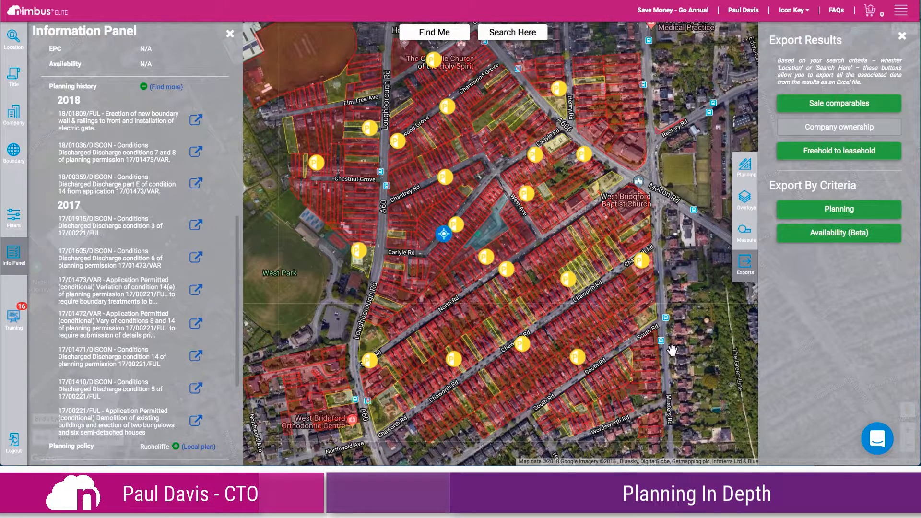
left_click(672, 460)
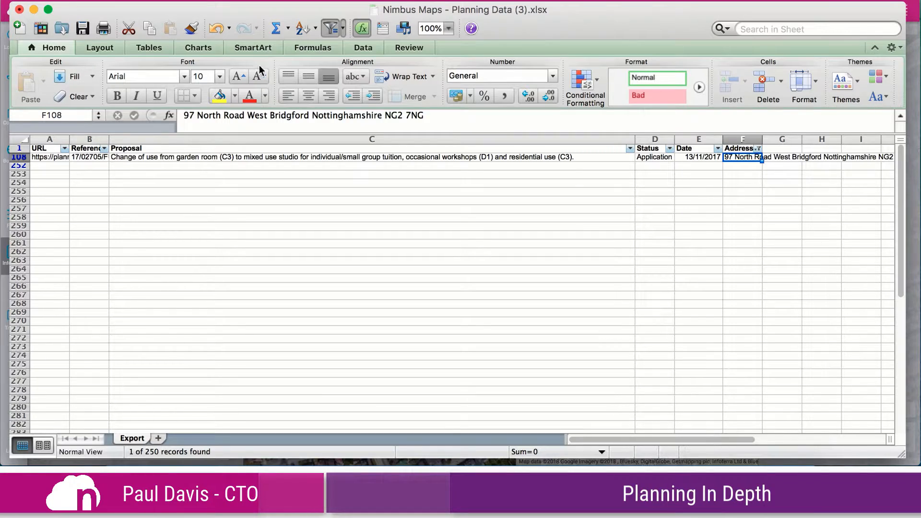
left_click(19, 10)
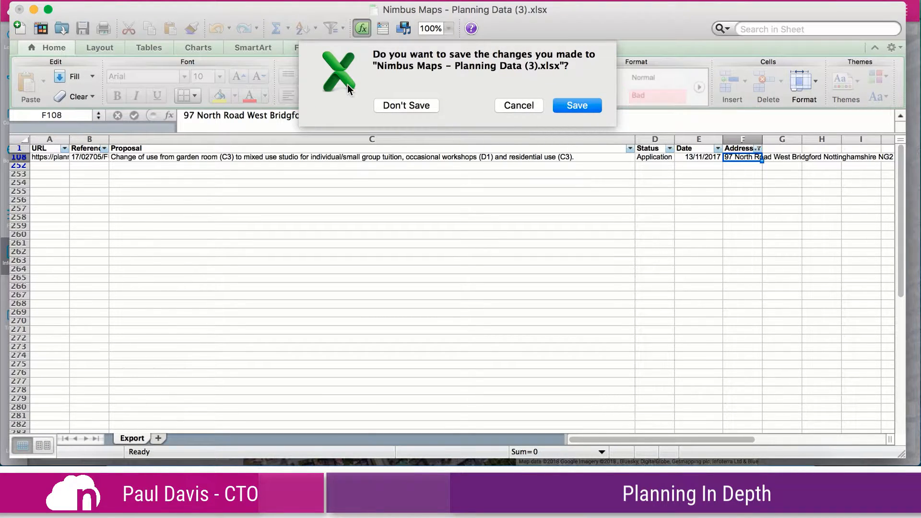
left_click(417, 103)
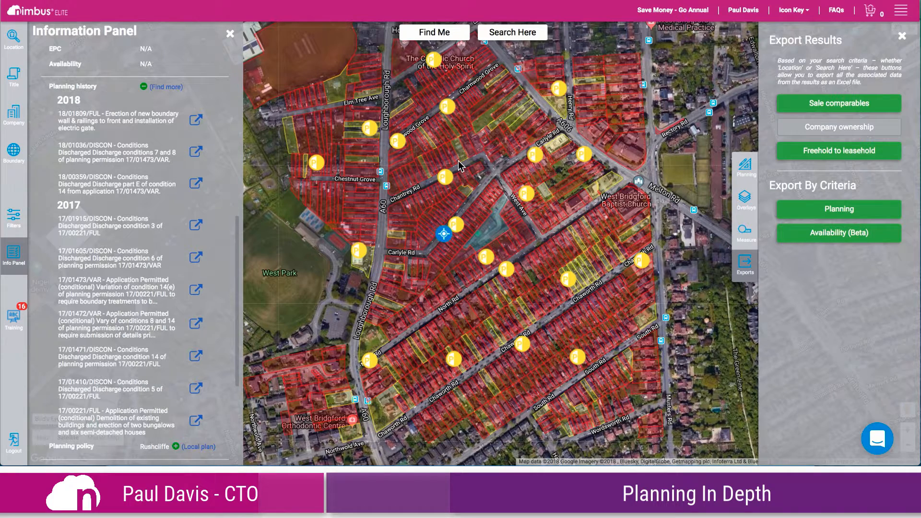